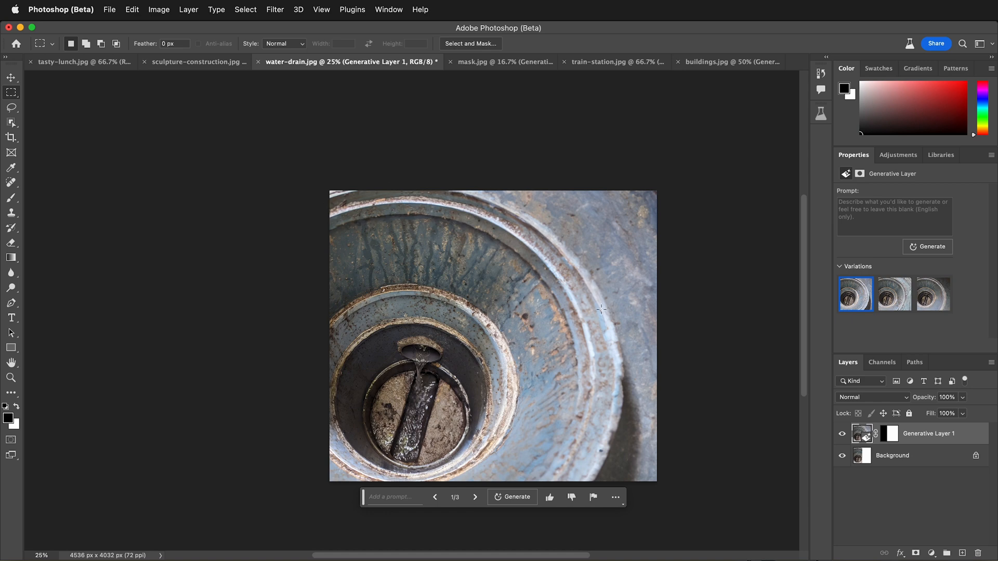
Review the generated variations for the expanded water-drain image and the maguro tuna rice bowl in tasty-lunch.jpg
click(475, 497)
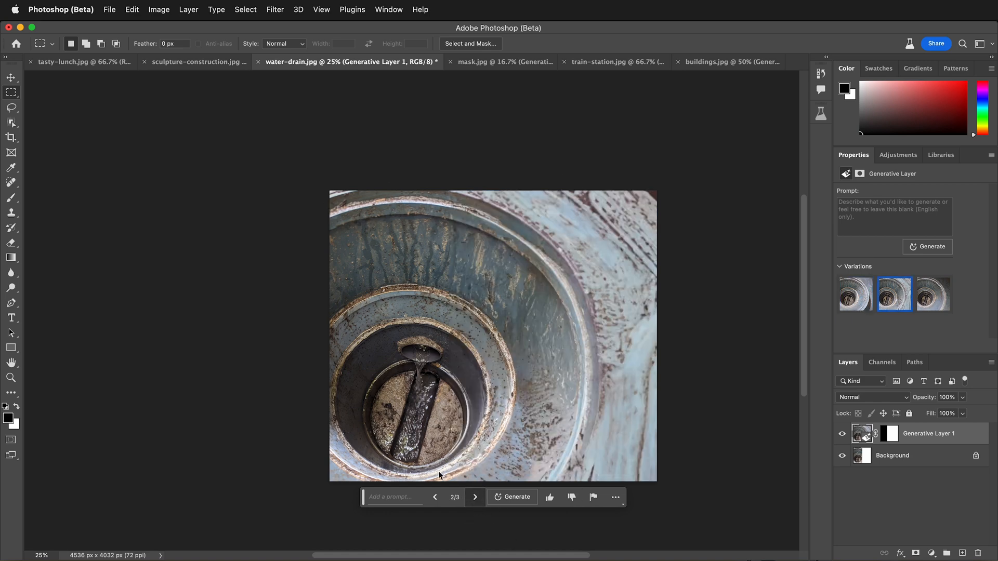
click(475, 497)
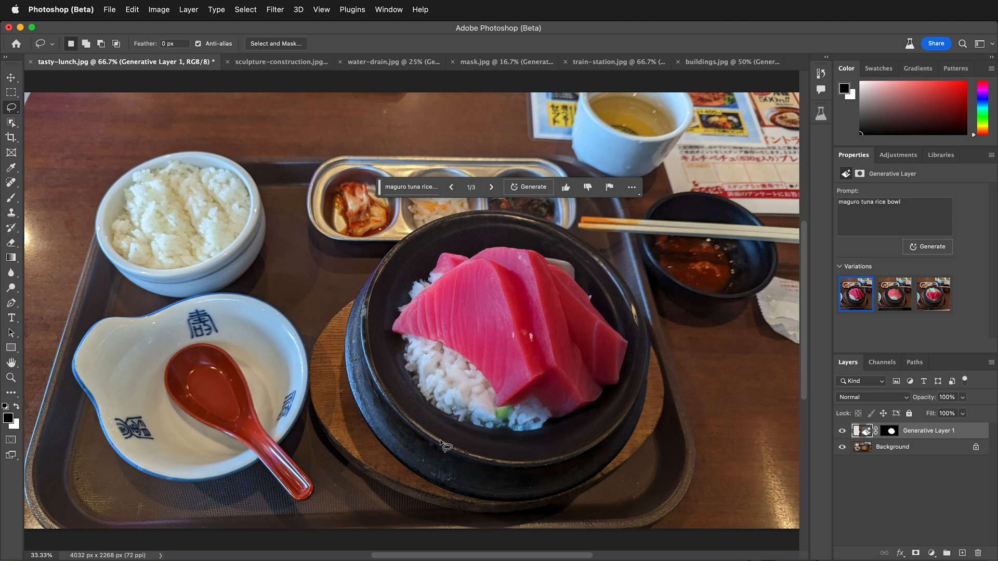
click(491, 187)
click(492, 187)
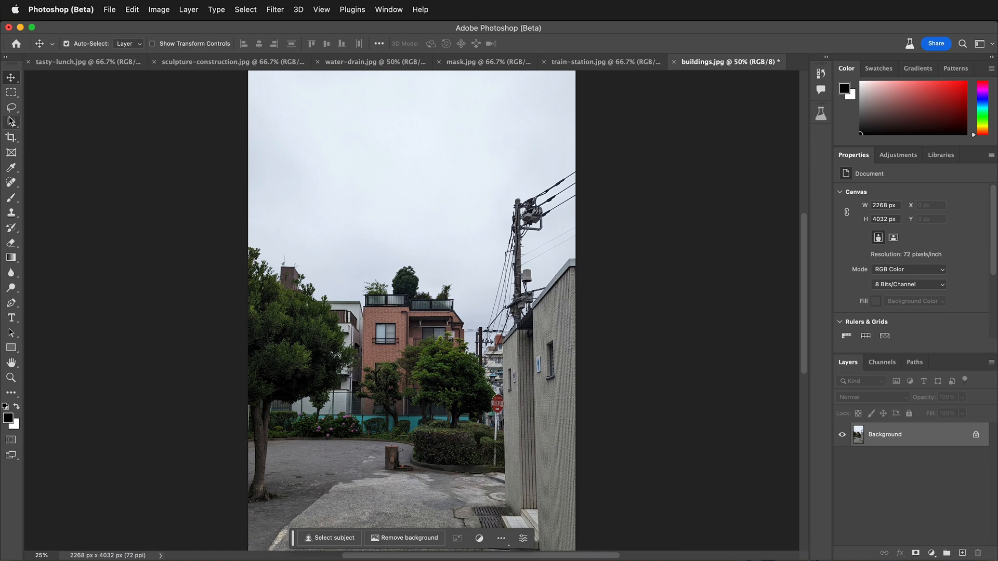
Lasso the central buildings and the sky above them, generate a "snowy building" fill, and show its third variation
click(11, 108)
mouse_move(426, 156)
mouse_down()
mouse_move(300, 223)
mouse_move(314, 380)
mouse_move(491, 416)
mouse_move(532, 339)
mouse_move(543, 238)
mouse_move(534, 173)
mouse_move(466, 147)
mouse_move(417, 159)
mouse_up()
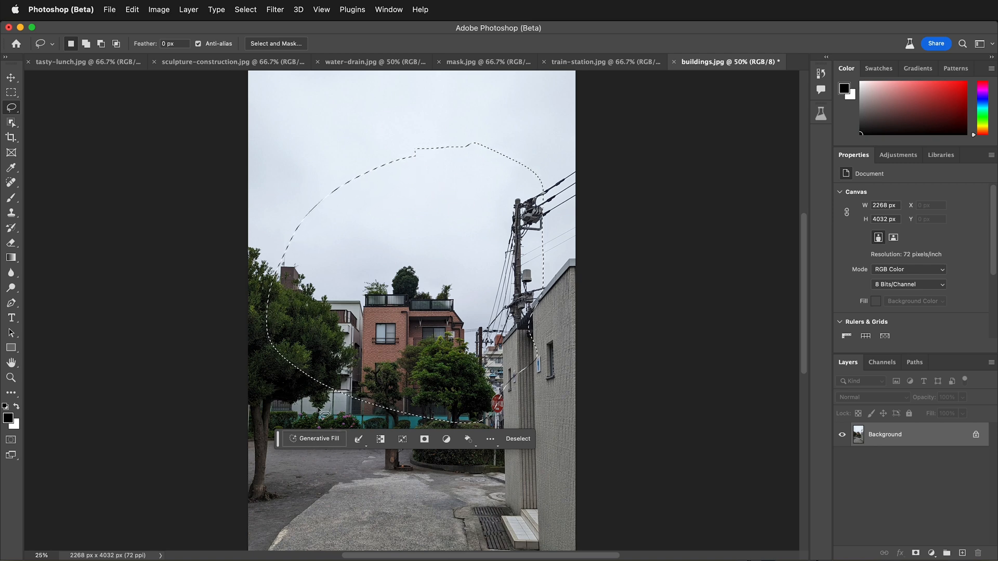
click(305, 446)
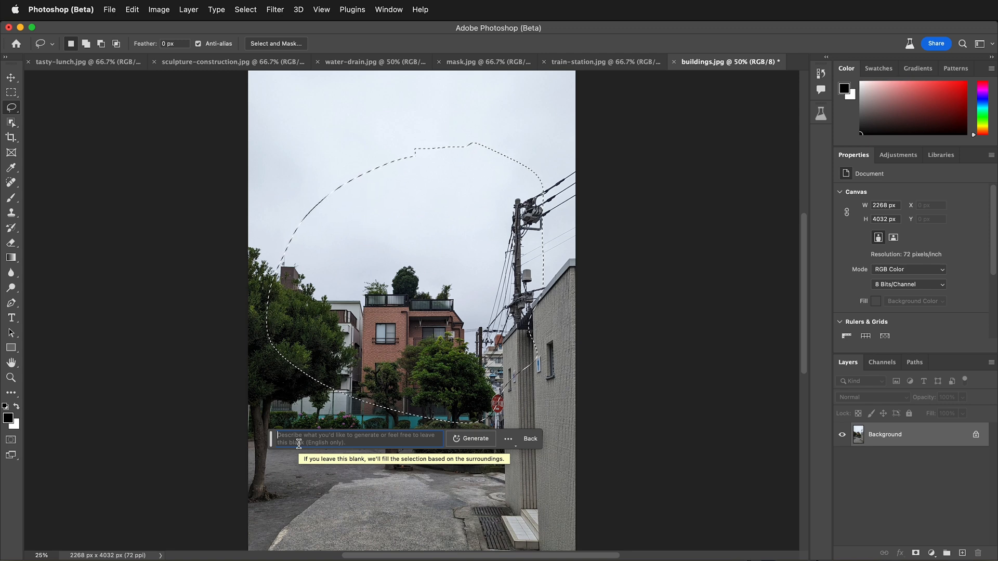
text(snow)
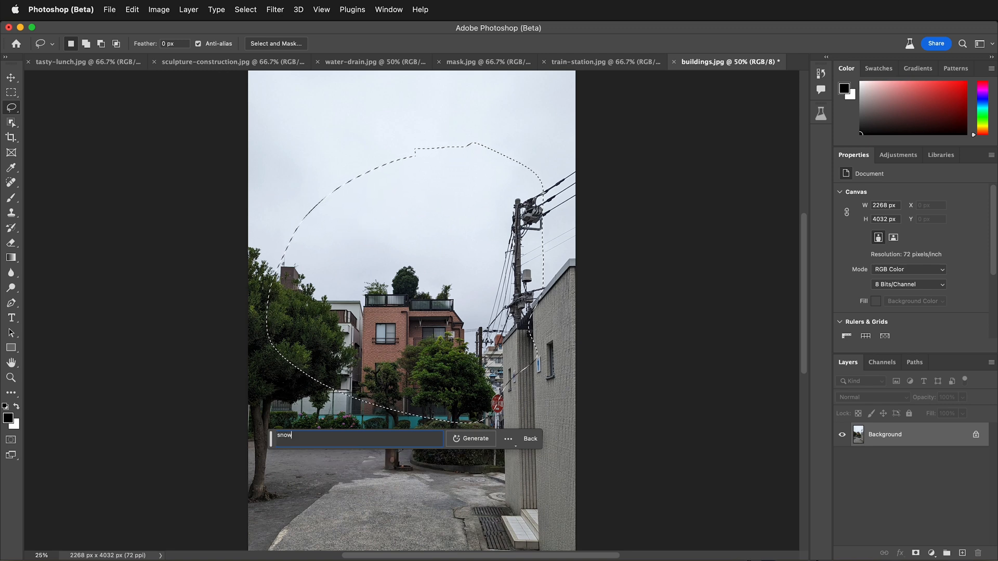
text(y building)
click(474, 440)
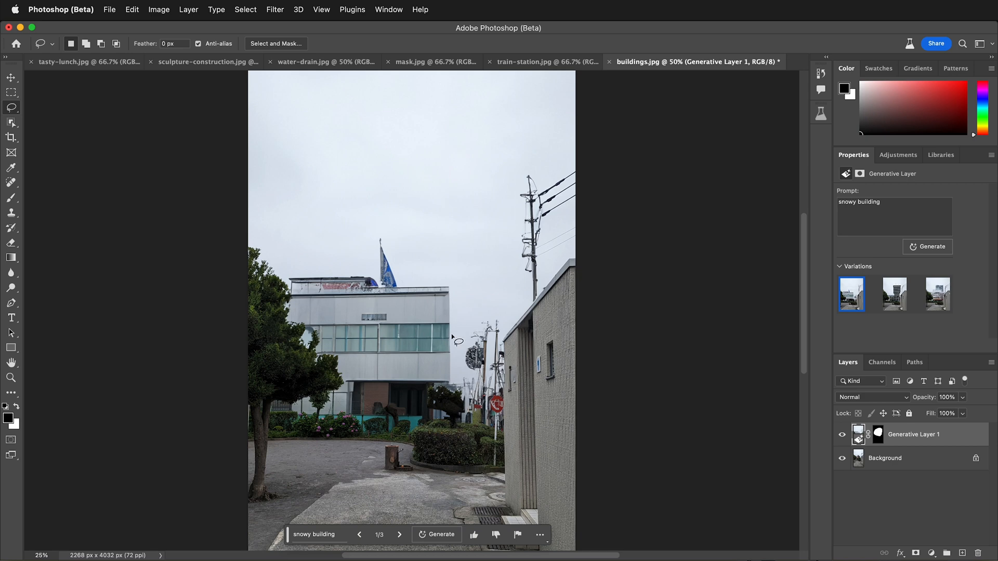
click(400, 535)
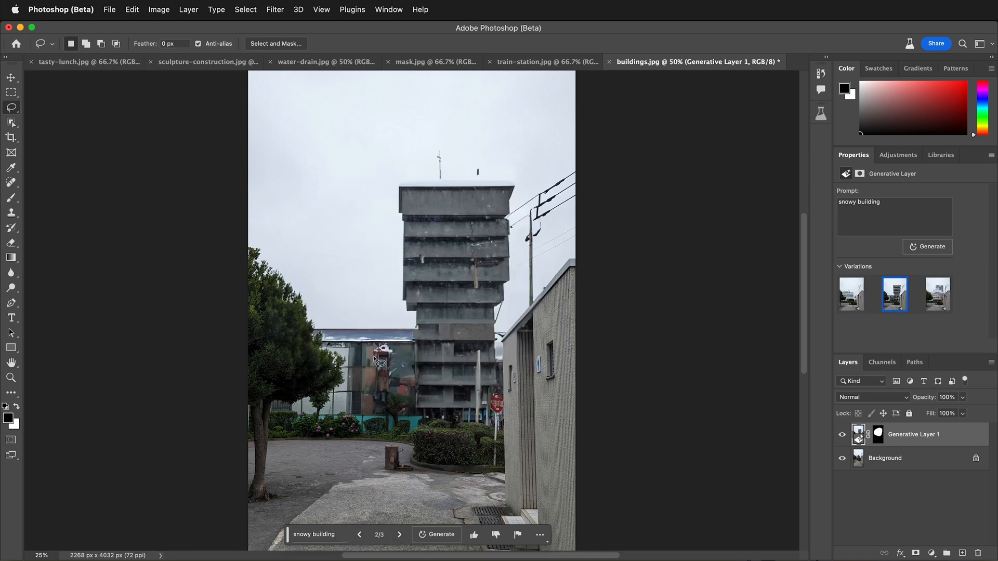
click(398, 536)
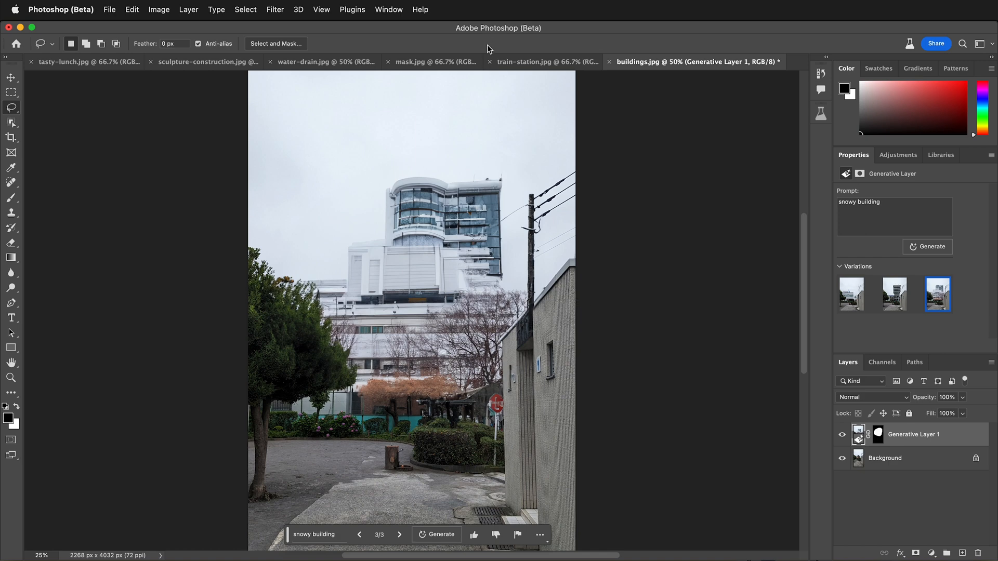
In train-station.jpg, lasso the tracks and far platform and generate a fill with the prompt "steam locamotive in train station"
click(525, 61)
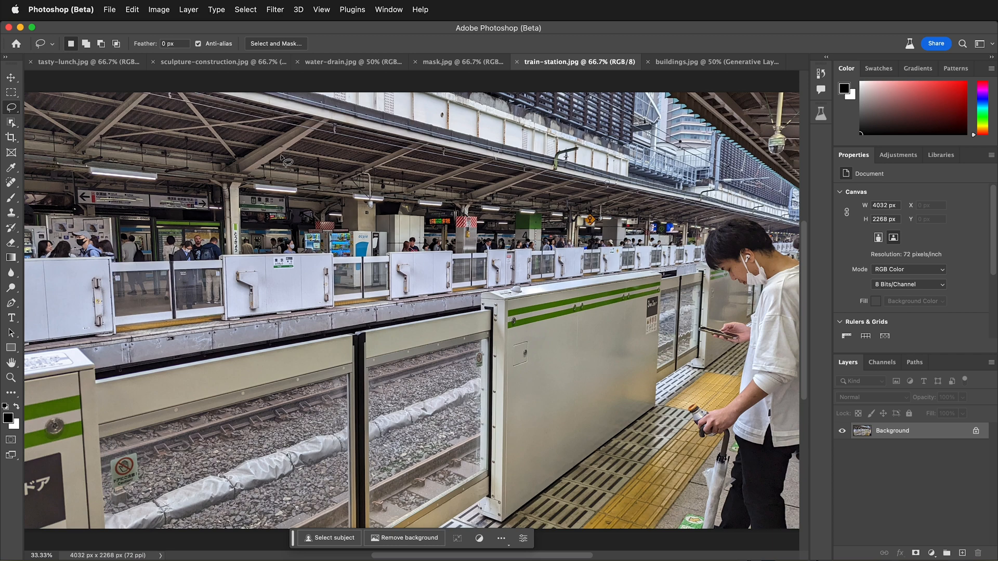
mouse_move(26, 183)
mouse_down()
mouse_move(764, 146)
mouse_move(762, 271)
mouse_move(527, 424)
mouse_move(244, 531)
mouse_move(72, 285)
mouse_move(27, 185)
mouse_up()
click(302, 536)
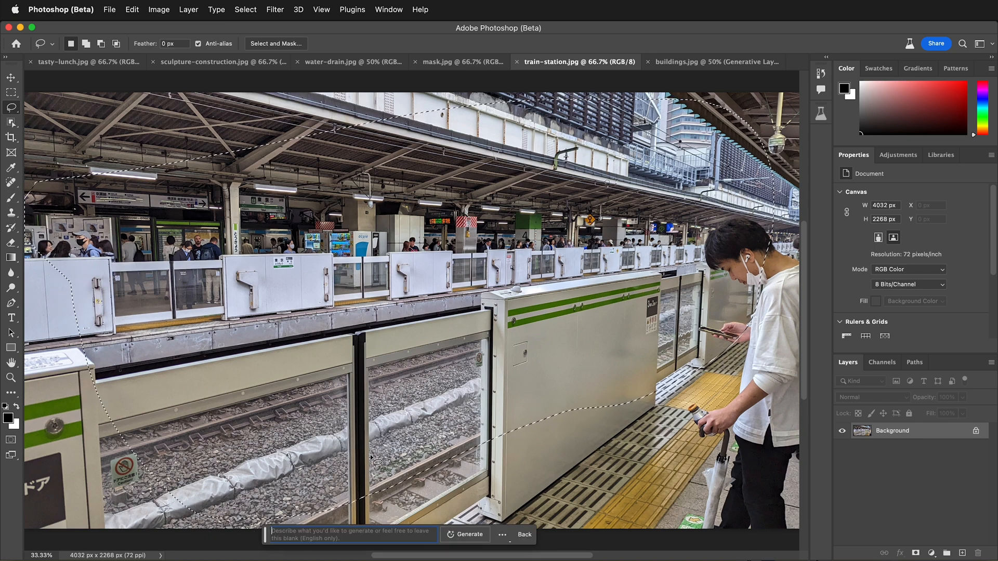
text(steam )
text(locamotive in)
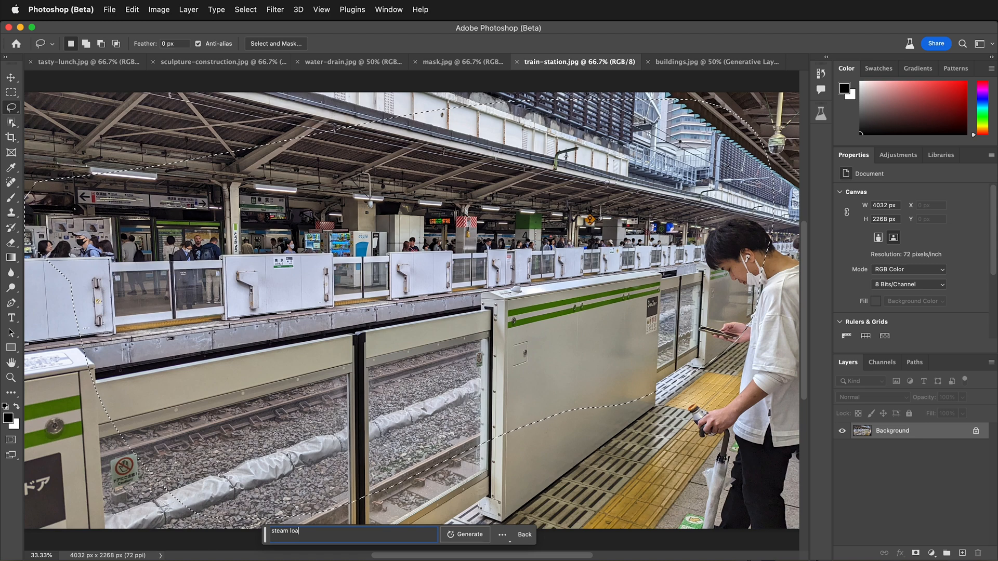
text( train station)
click(472, 536)
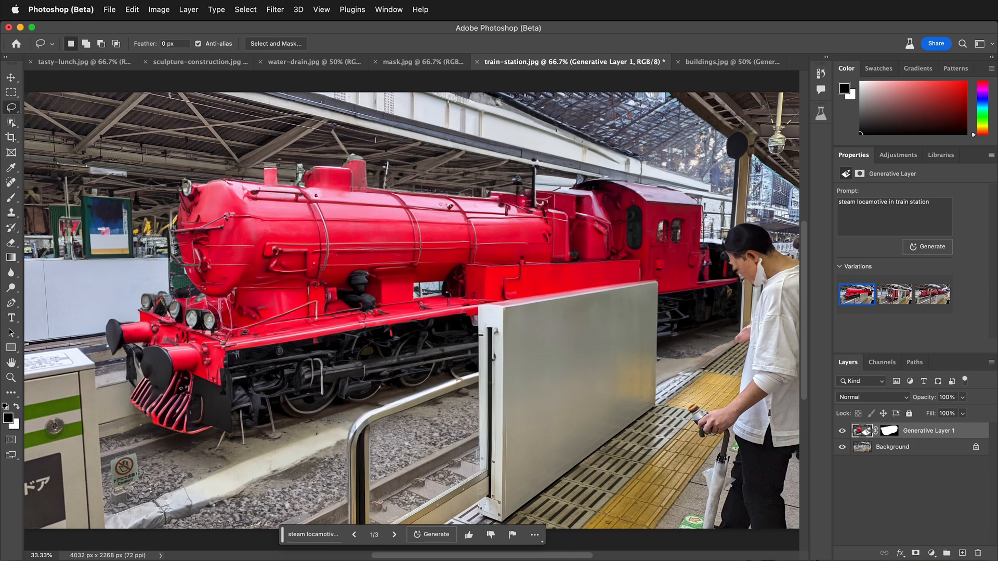
Compare the three locomotive variations and return to the first one
click(395, 535)
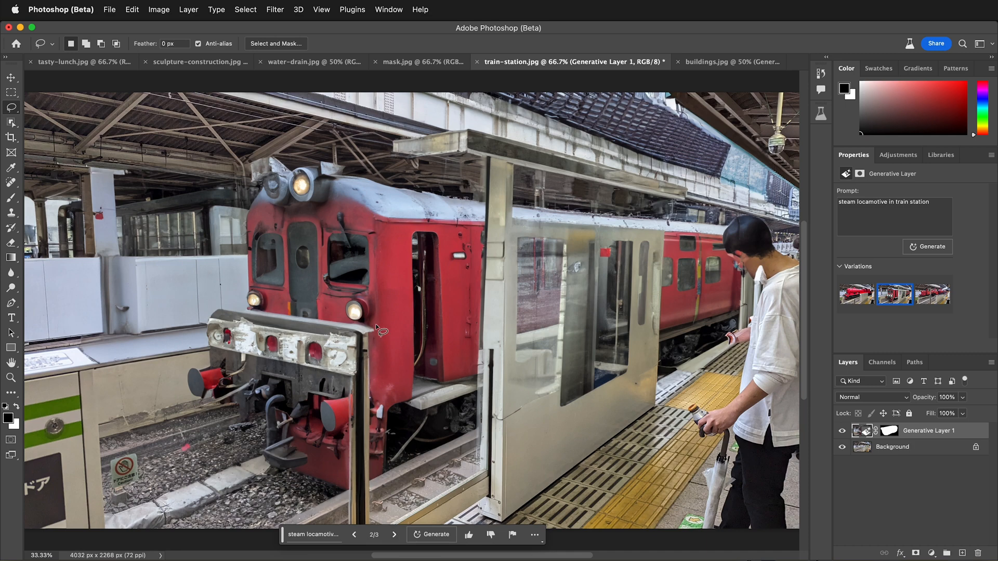
click(395, 535)
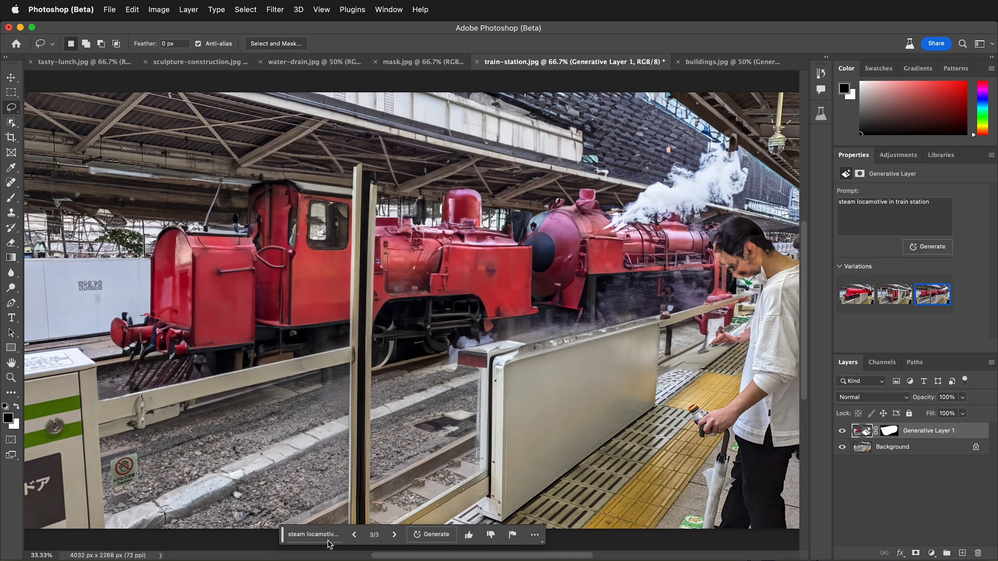
click(354, 535)
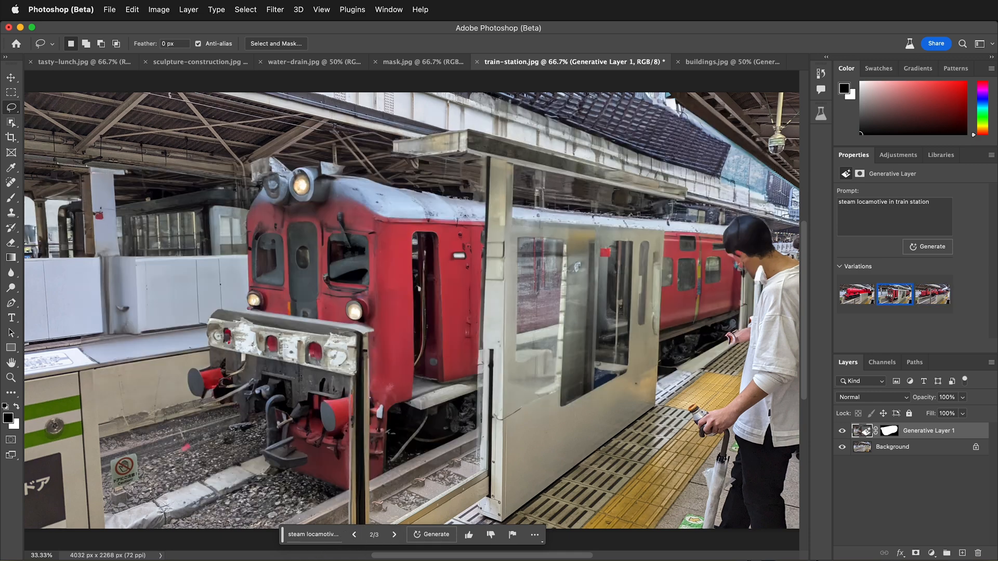
click(355, 535)
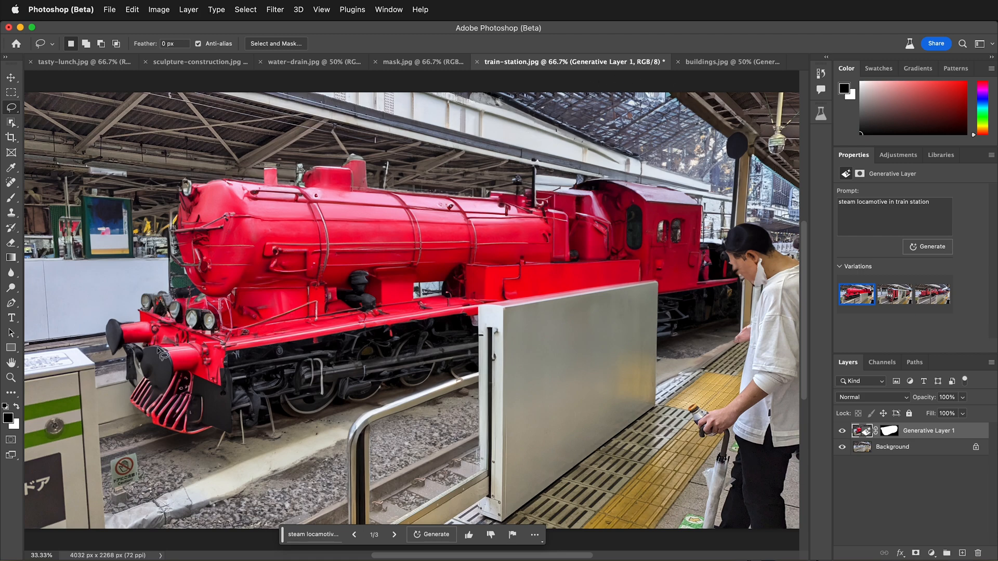
Double the canvas of mask.jpg in both directions to 8064 by 4536 pixels, keeping the image centred
click(386, 64)
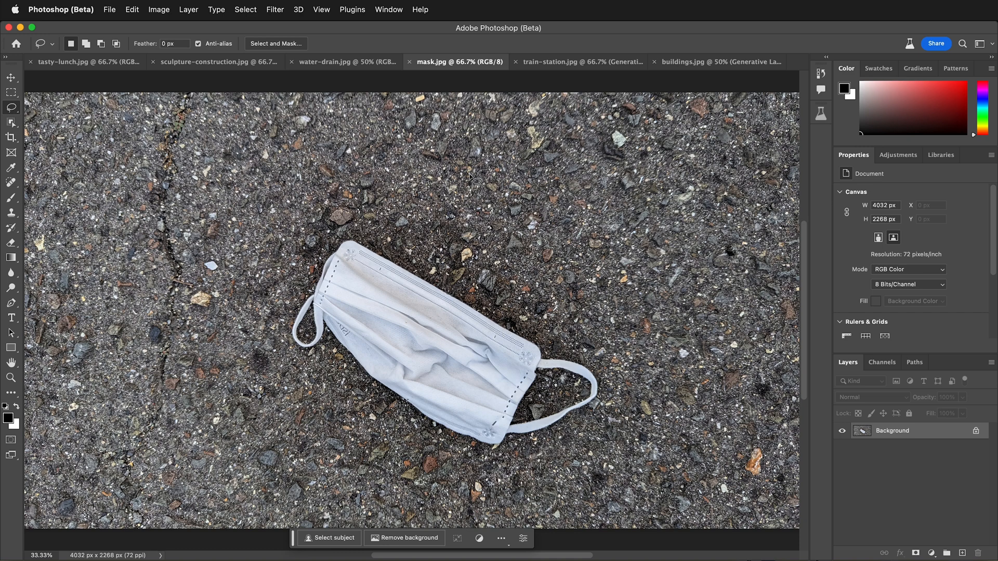
key(super+minus)
key(super+minus)
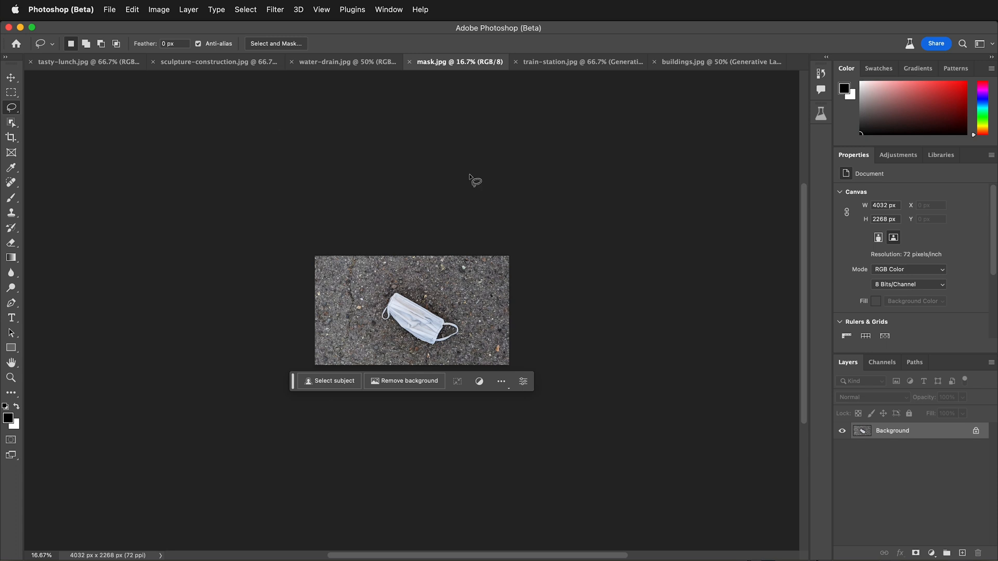
click(153, 8)
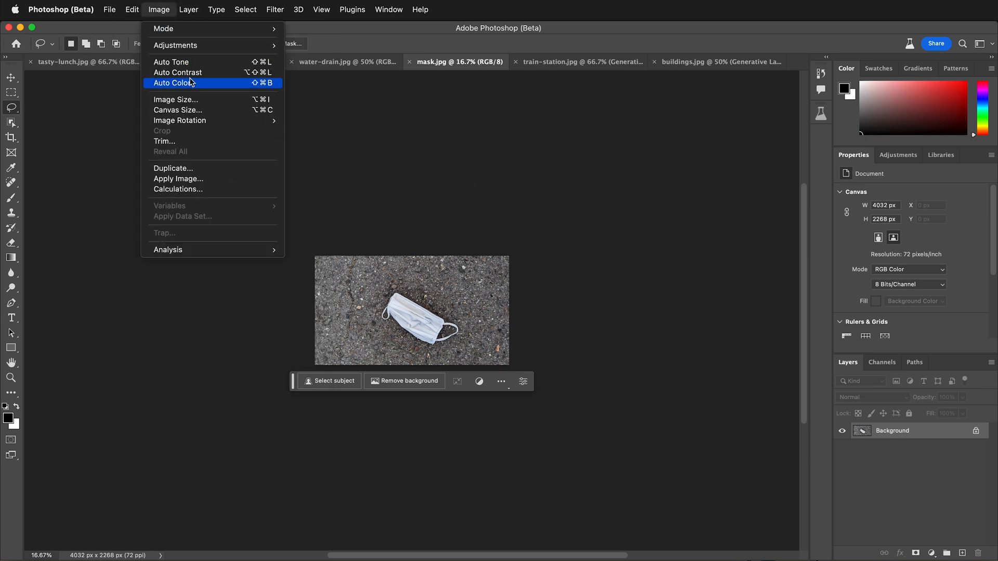
click(191, 110)
drag(674, 359, 547, 83)
click(602, 166)
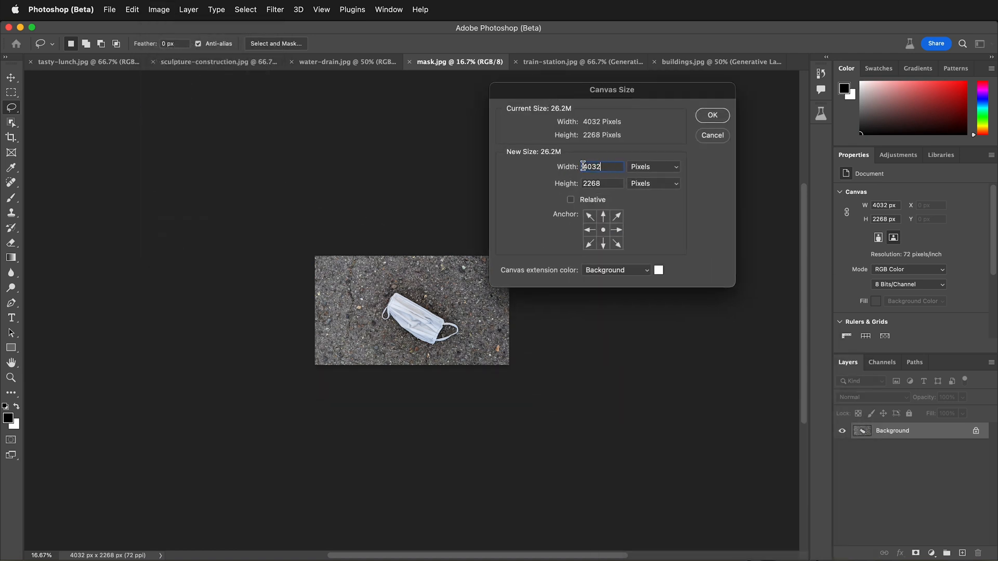
text(*2)
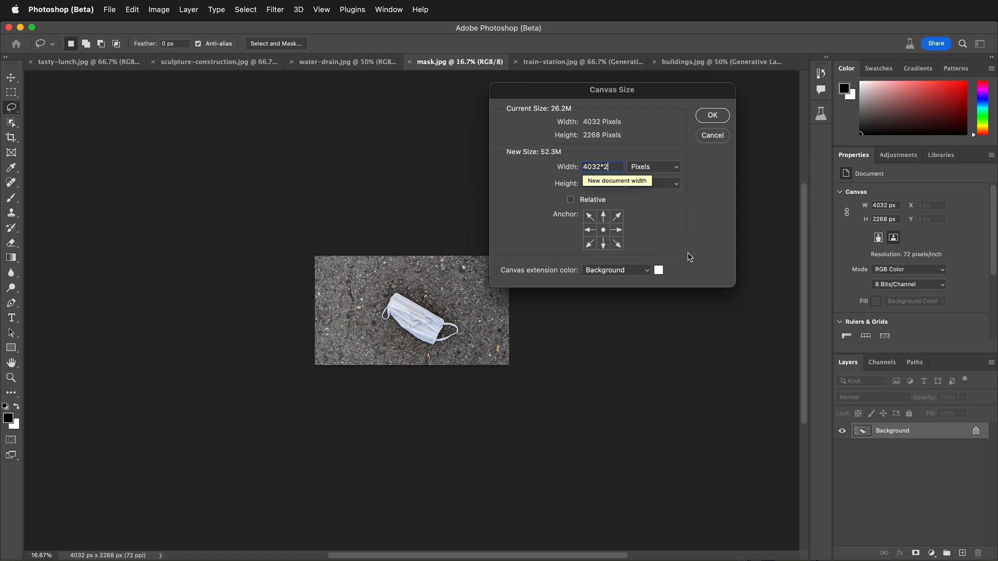
key(Tab)
click(613, 182)
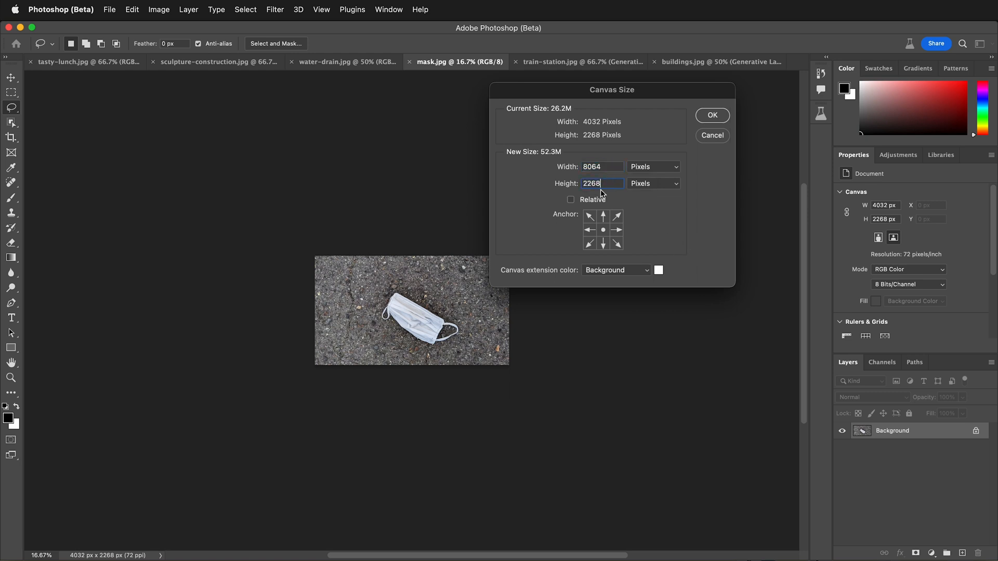
text(*2)
click(720, 123)
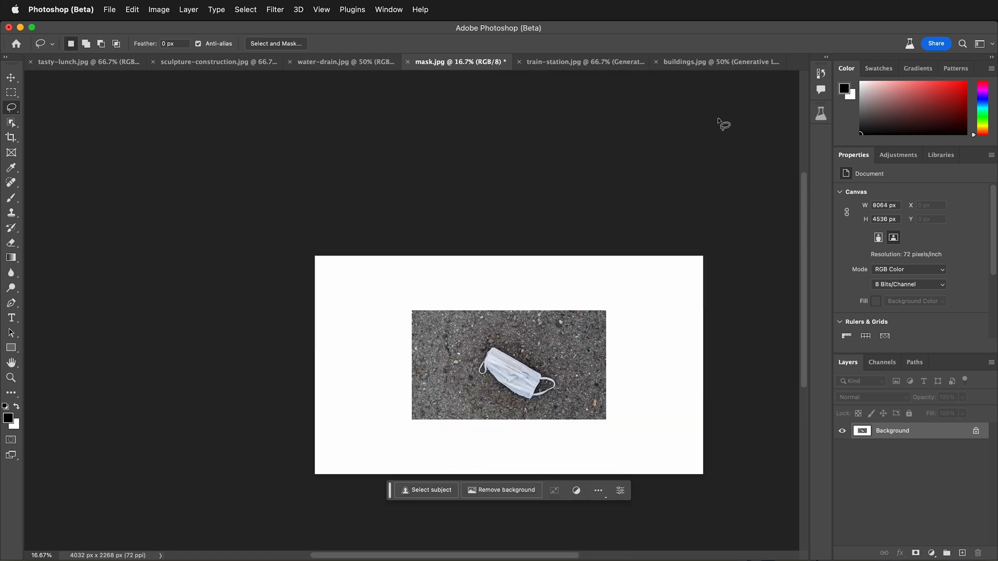
Select the whole white border around the mask photo with combined rectangular marquees, slightly overlapping the photo's edges
click(11, 92)
drag(306, 241, 703, 313)
key(shift)
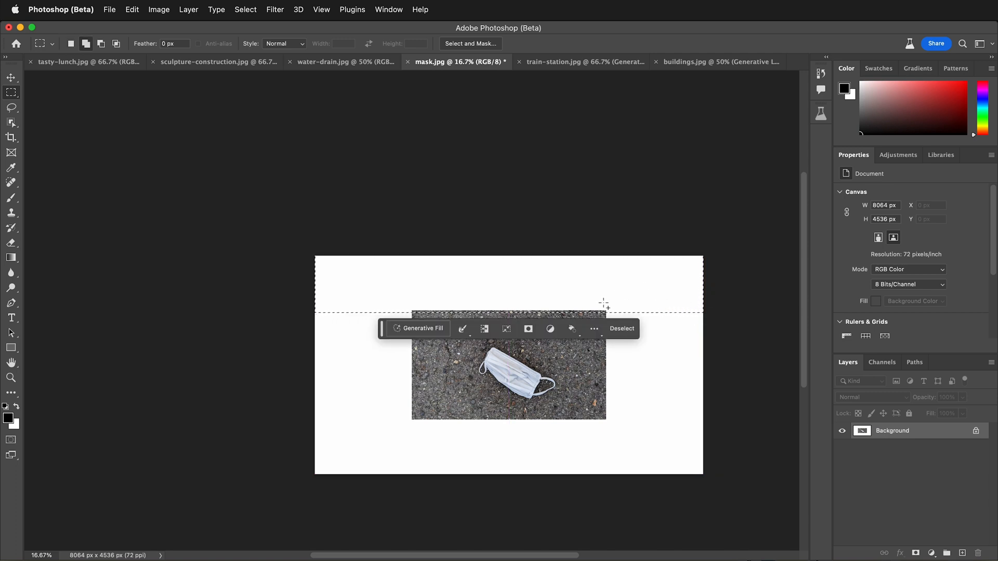
drag(603, 305, 700, 475)
drag(341, 418, 466, 469)
drag(312, 293, 421, 446)
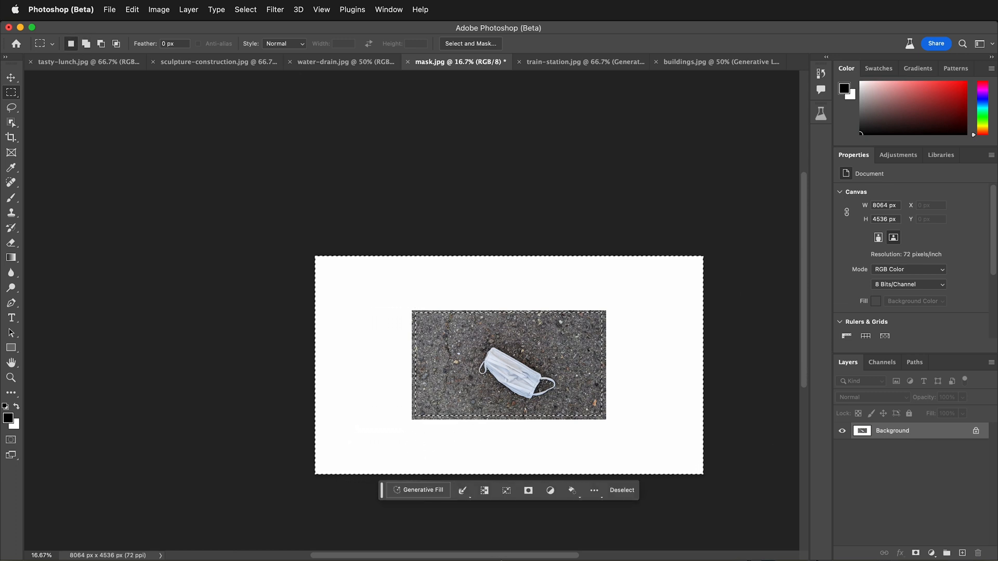
Generate a fill in the selected border with the prompt "lava portal to other dimension" and show its third variation
click(397, 491)
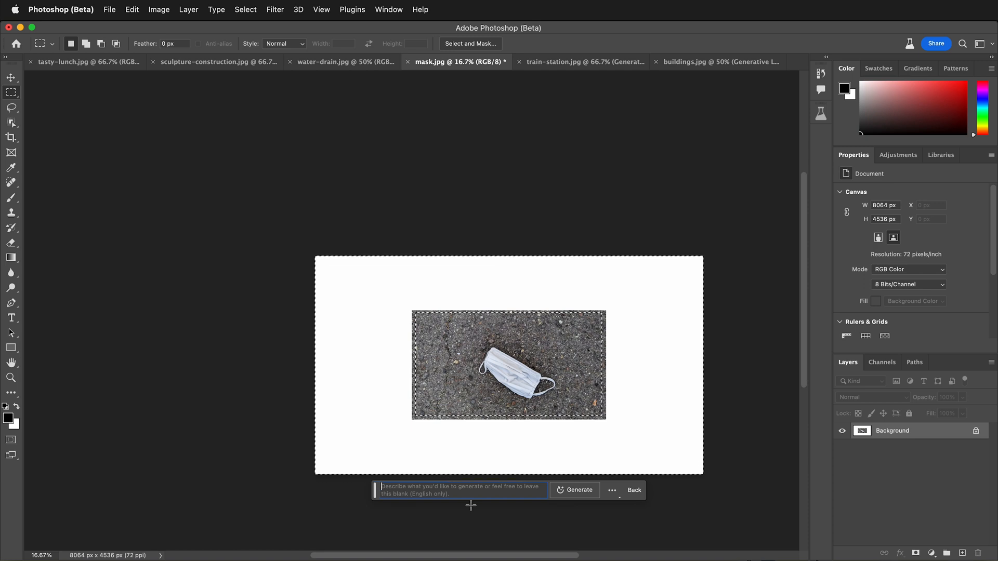
text(lava portal )
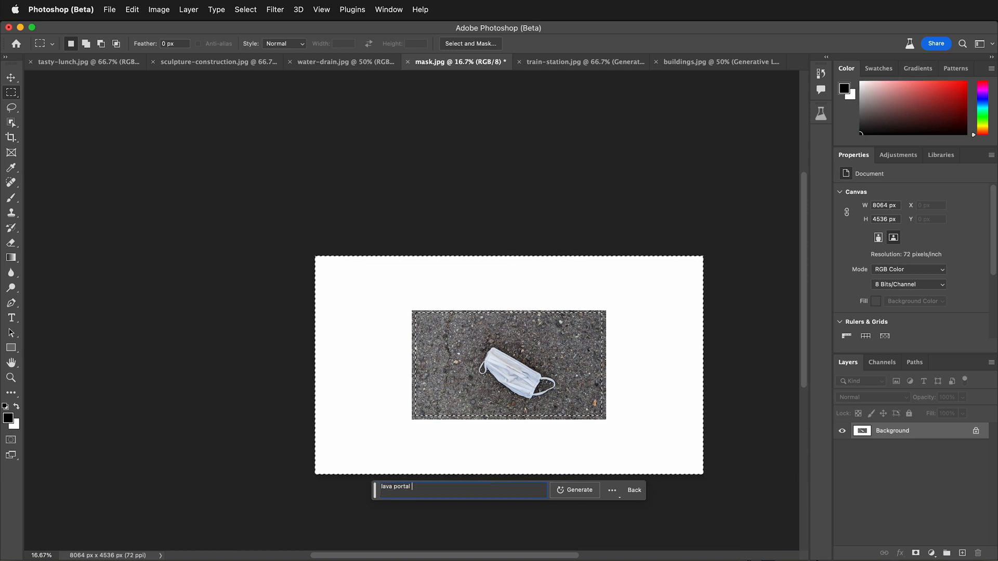
text(to other worlds)
click(588, 491)
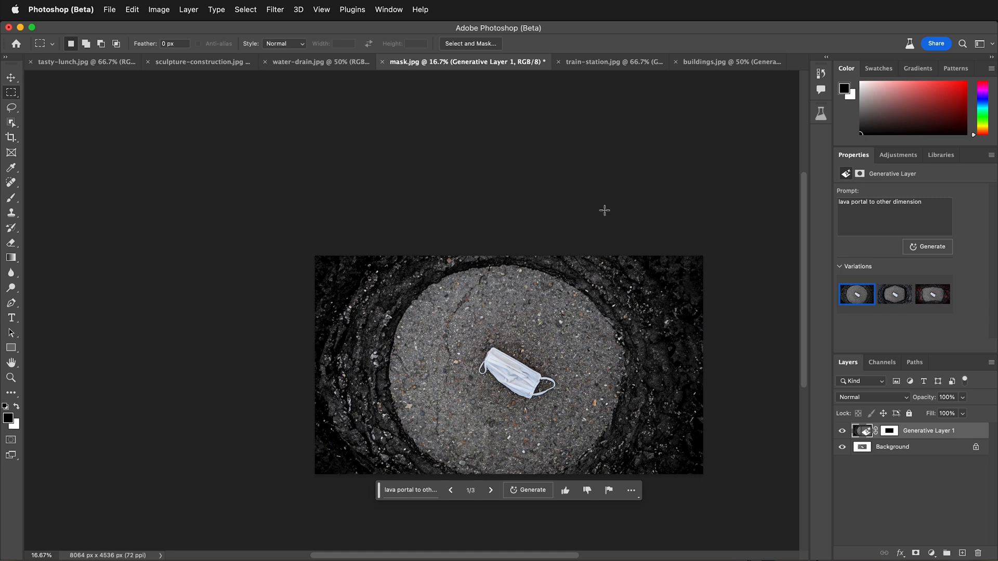
click(491, 491)
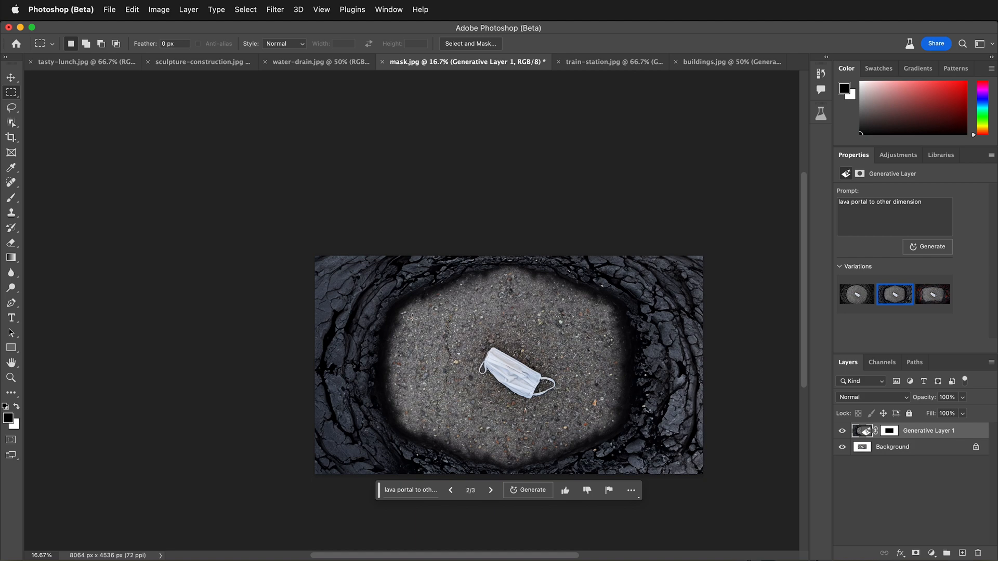
click(492, 493)
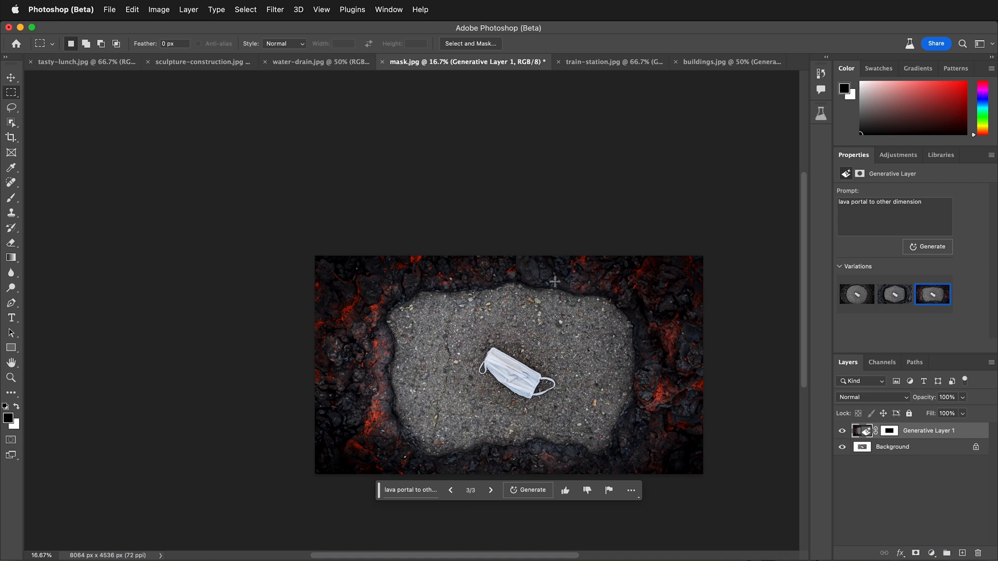
In water-drain.jpg, double the canvas width to 4536 pixels, anchoring the photo at the left so the new space extends rightward
click(311, 61)
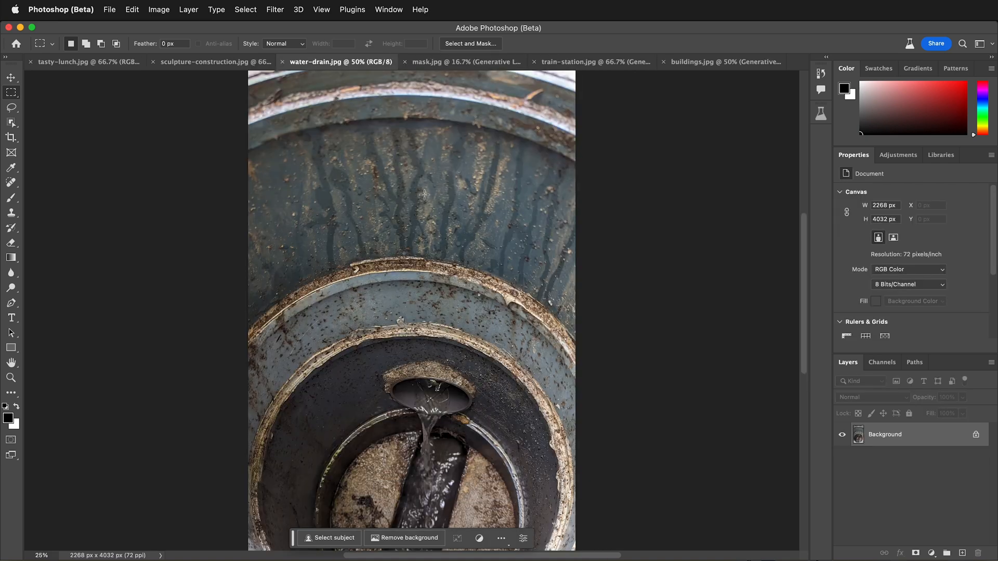
key(super+minus)
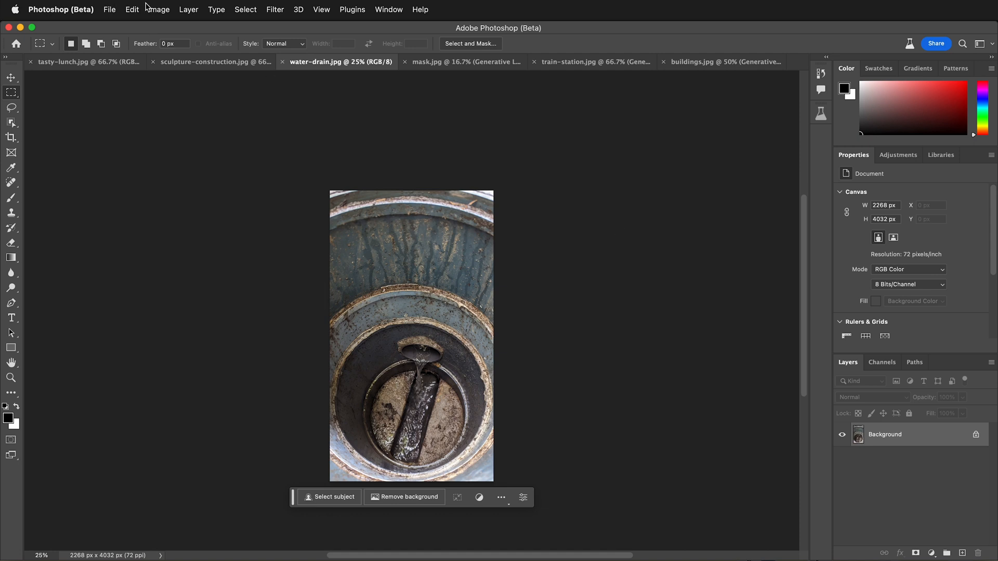
click(133, 10)
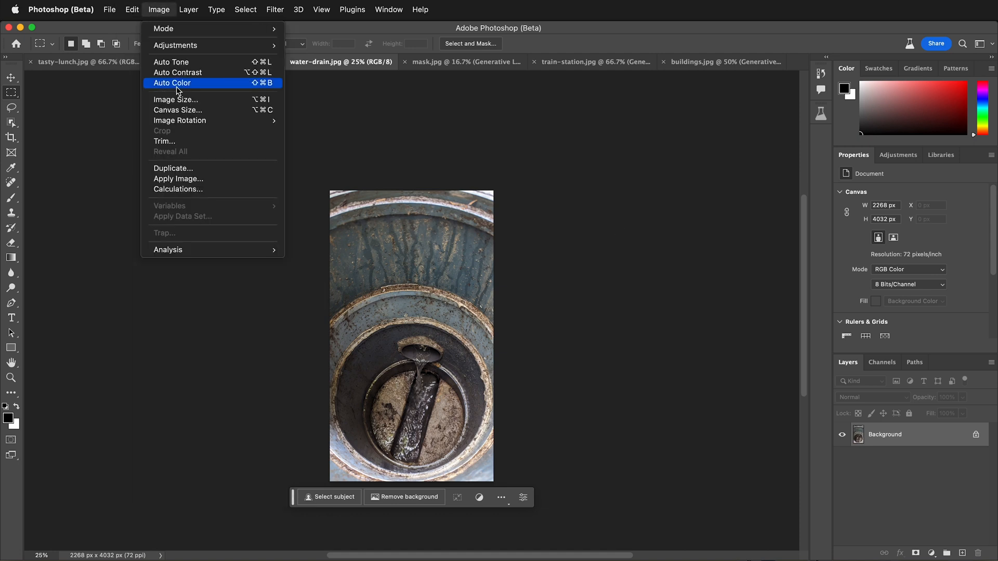
click(178, 109)
click(589, 231)
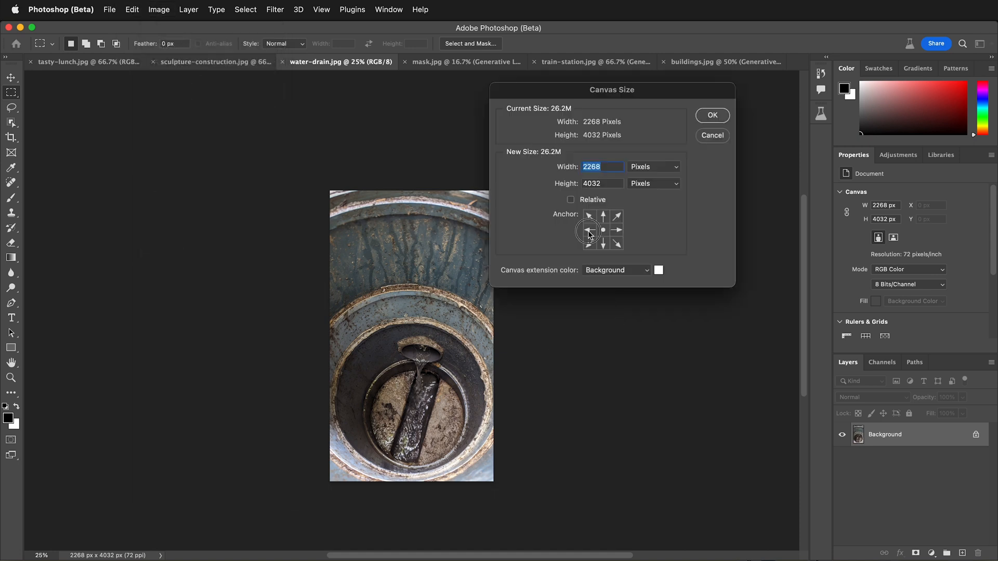
click(605, 171)
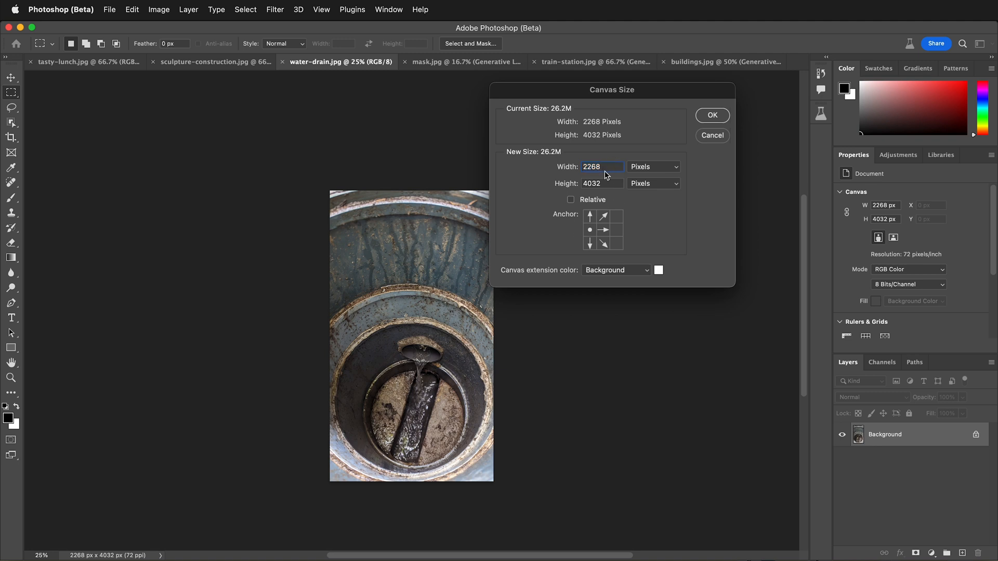
text(*2)
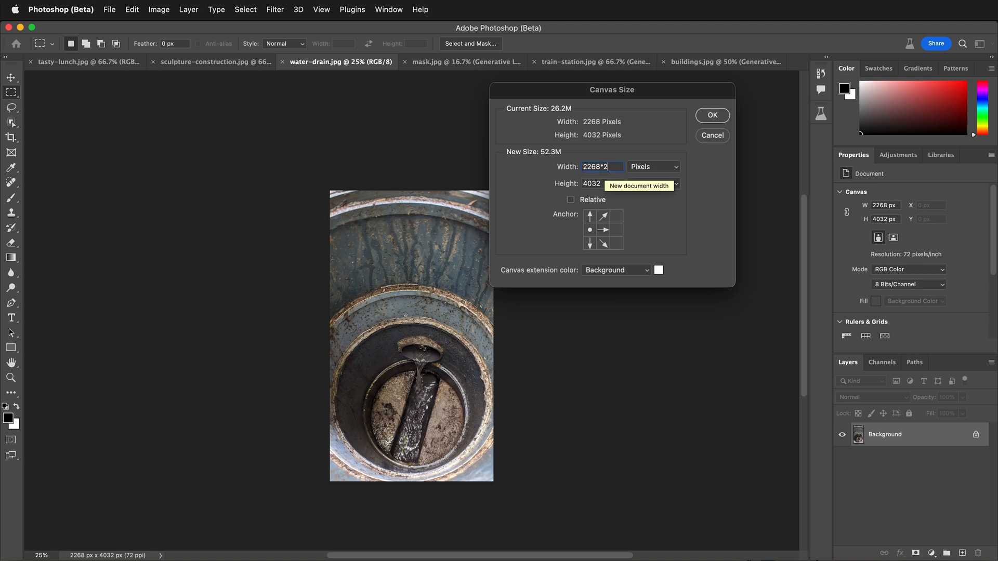
click(713, 115)
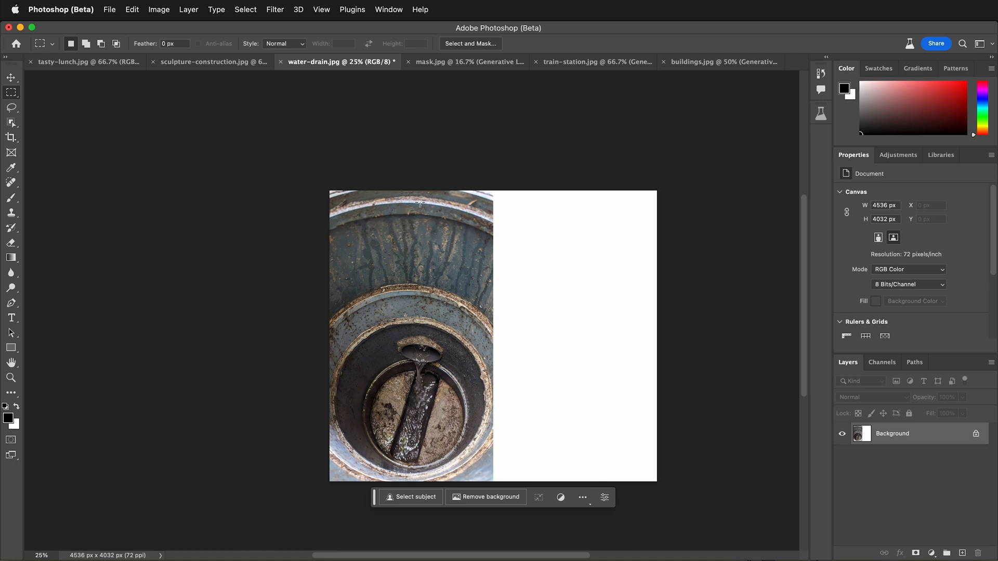
Generate a fill with an empty prompt in the blank right half, overlapping the photo's edge, and show its third variation
drag(451, 183, 716, 511)
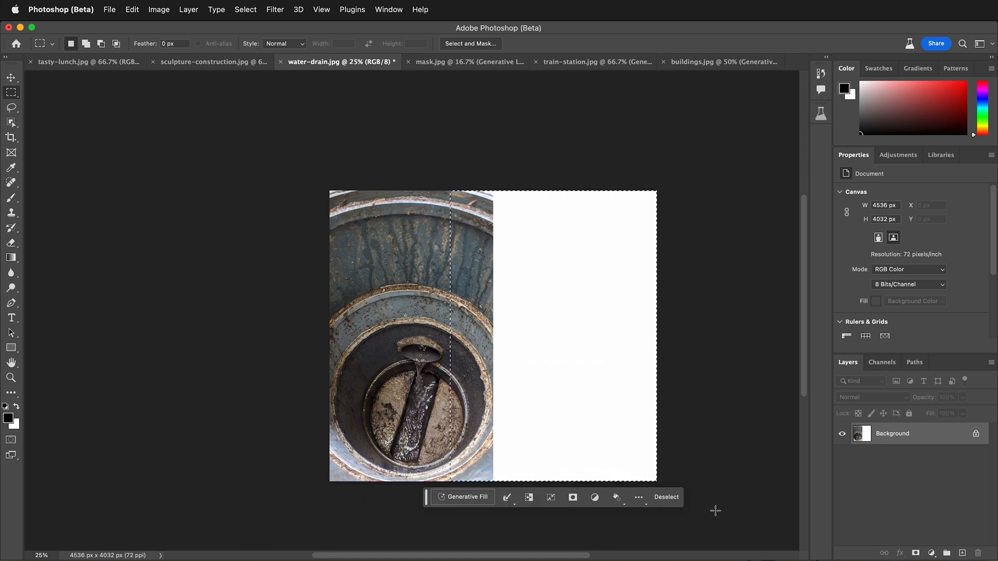
click(465, 497)
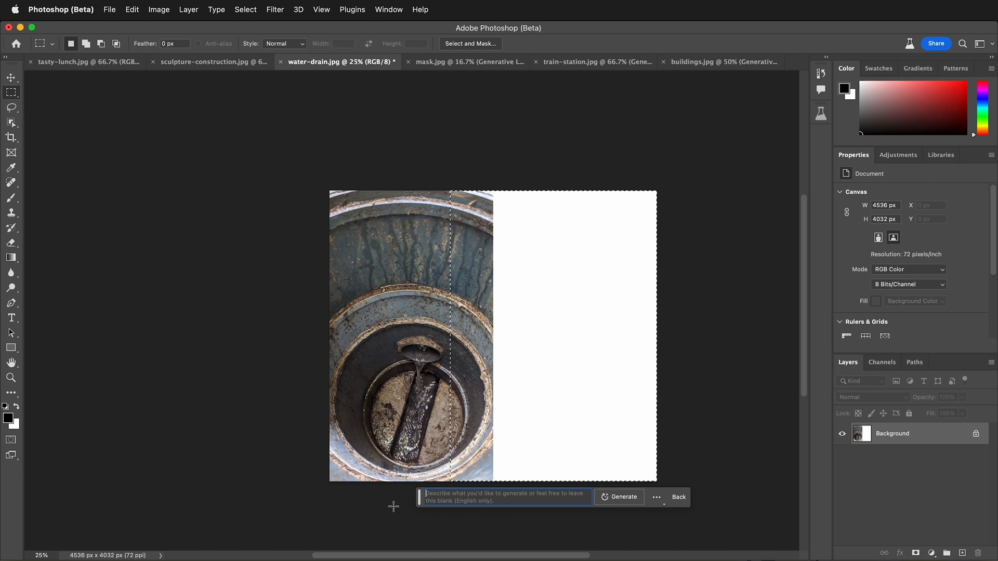
click(617, 497)
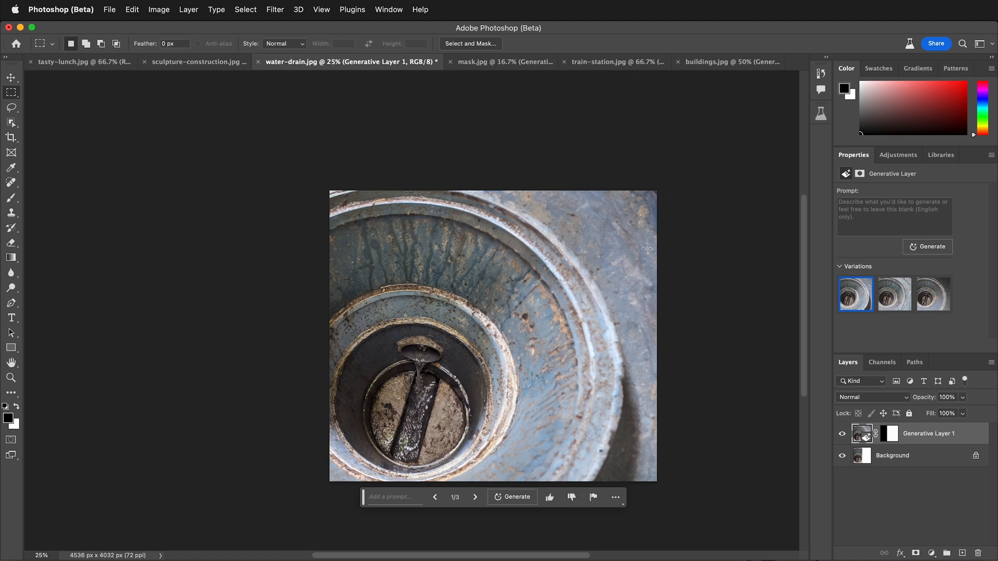
click(475, 497)
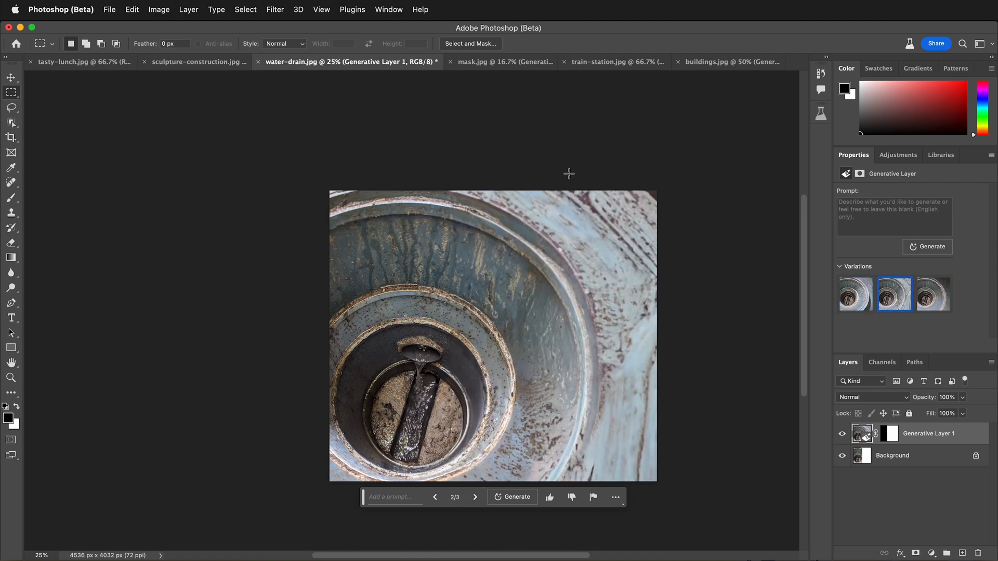
click(475, 498)
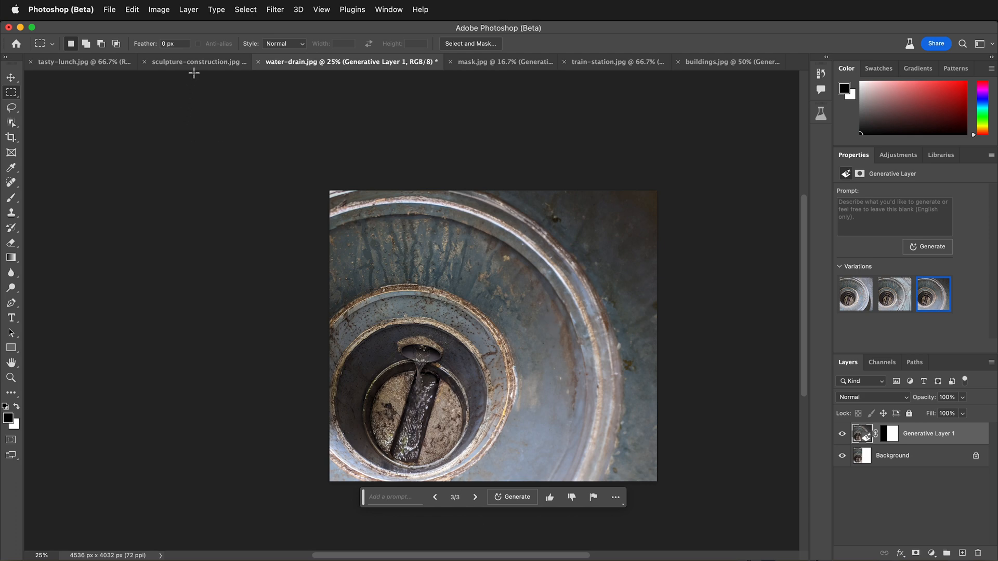
In tasty-lunch.jpg, draw a freehand lasso selection around the inside and rim of the black stew bowl
key(ctrl+shift+Tab)
key(ctrl+shift+Tab)
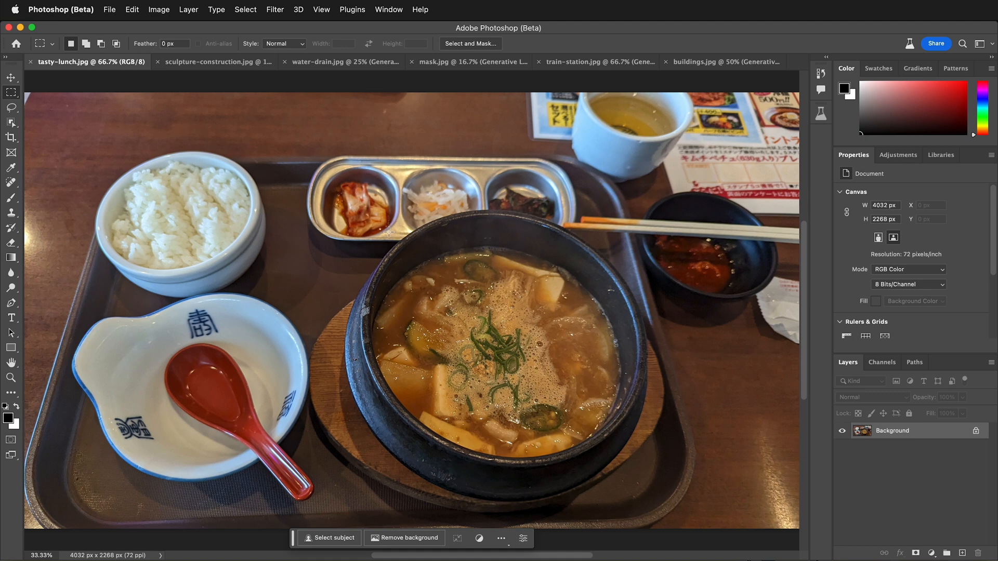
click(11, 107)
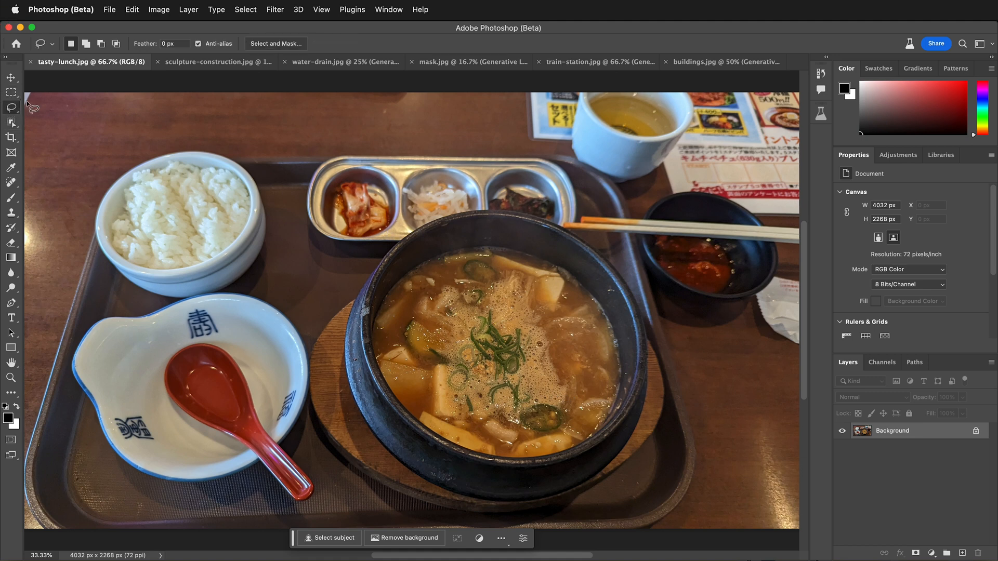
mouse_move(512, 216)
mouse_down()
mouse_move(442, 216)
mouse_move(354, 325)
mouse_move(496, 460)
mouse_move(637, 405)
mouse_move(577, 221)
mouse_move(483, 202)
mouse_up()
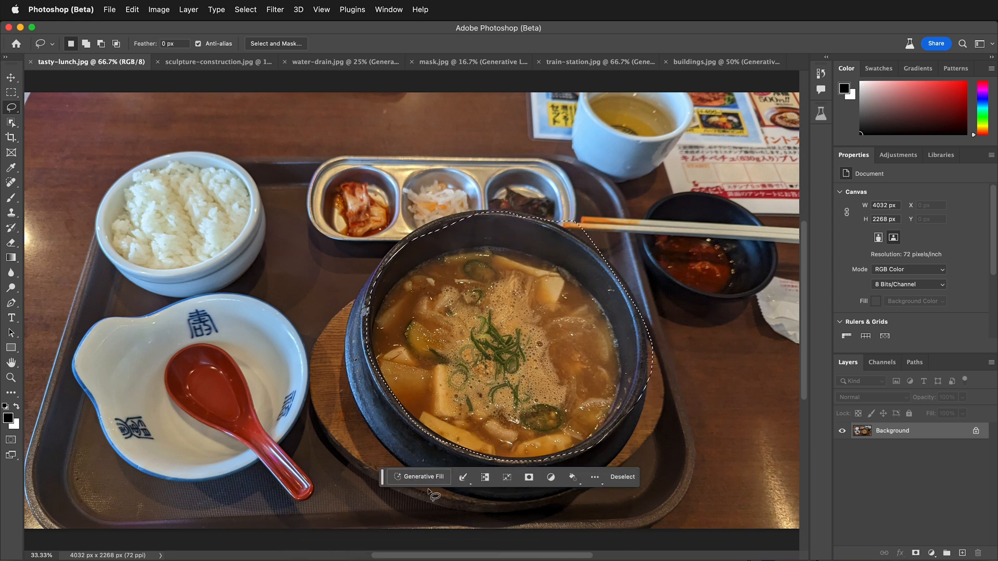
Generate a fill in the selected bowl with the prompt "maguro tuna rice bowl" and show its third variation
click(416, 477)
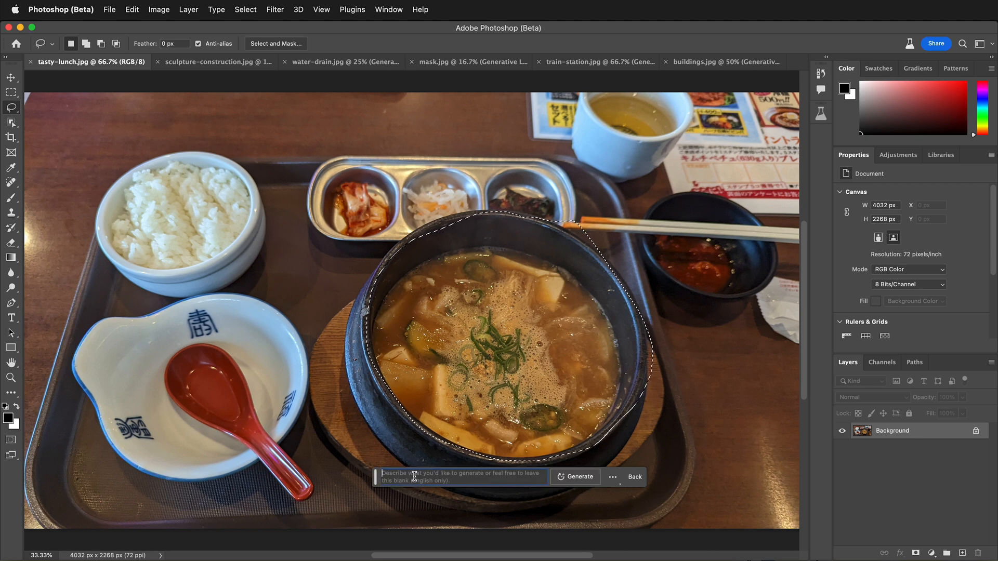
text(maguro tuna rice bowl)
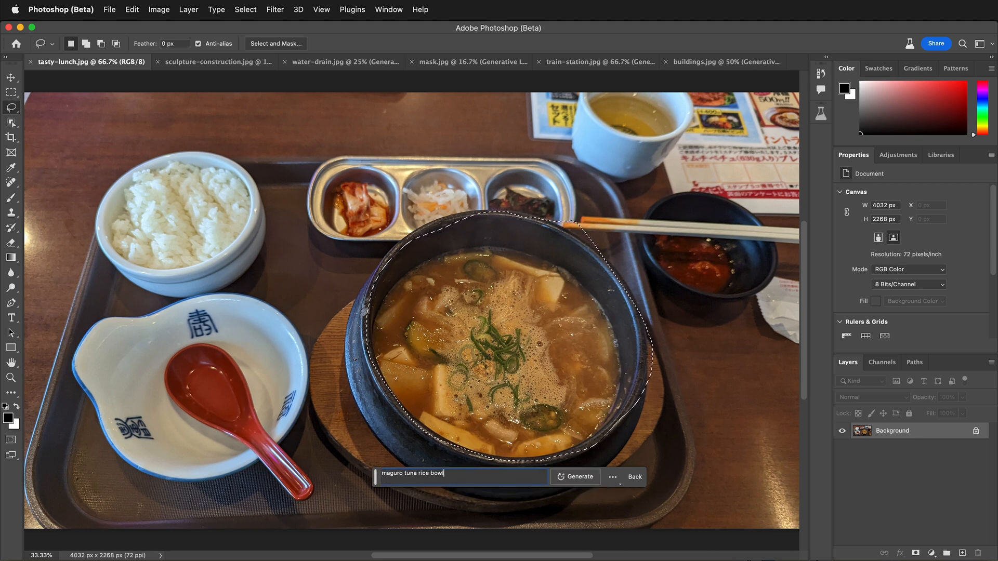
key(Return)
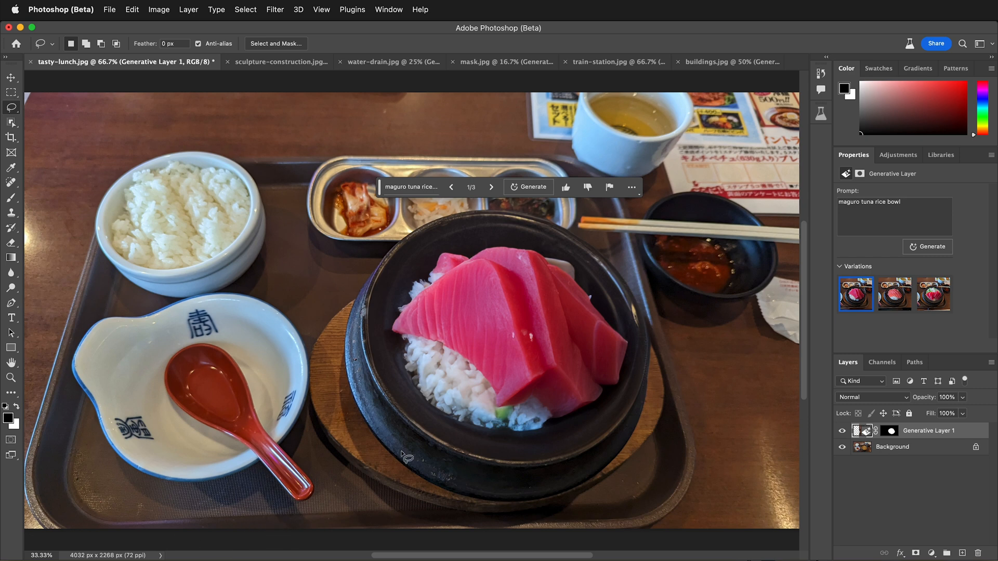
click(491, 188)
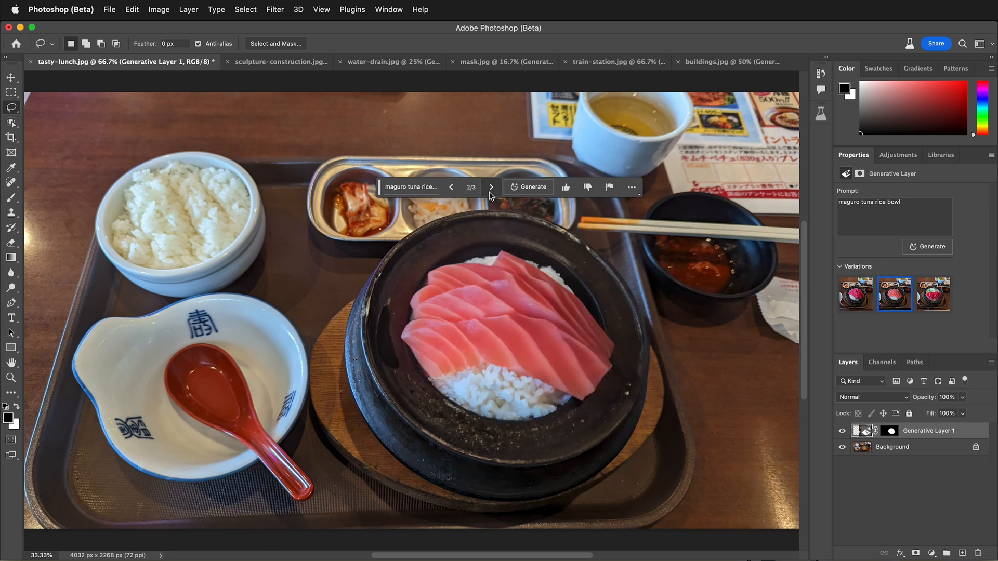
click(490, 191)
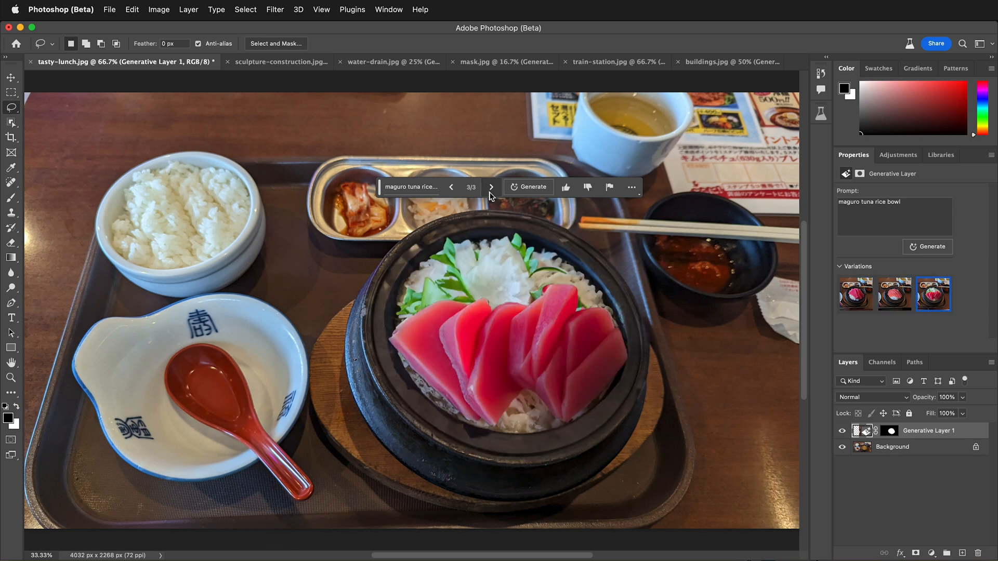